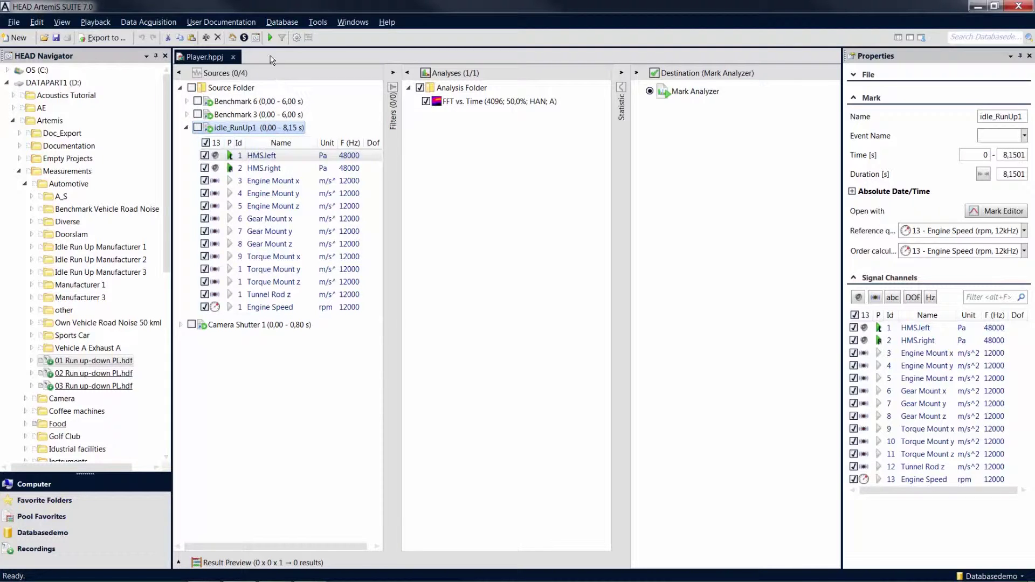
Play and stop the selected recording, then open the Player panel from the Playback menu.
{"action": "left_click", "coordinate": [270, 37]}
{"action": "left_click", "coordinate": [270, 37]}
{"action": "left_click", "coordinate": [96, 22]}
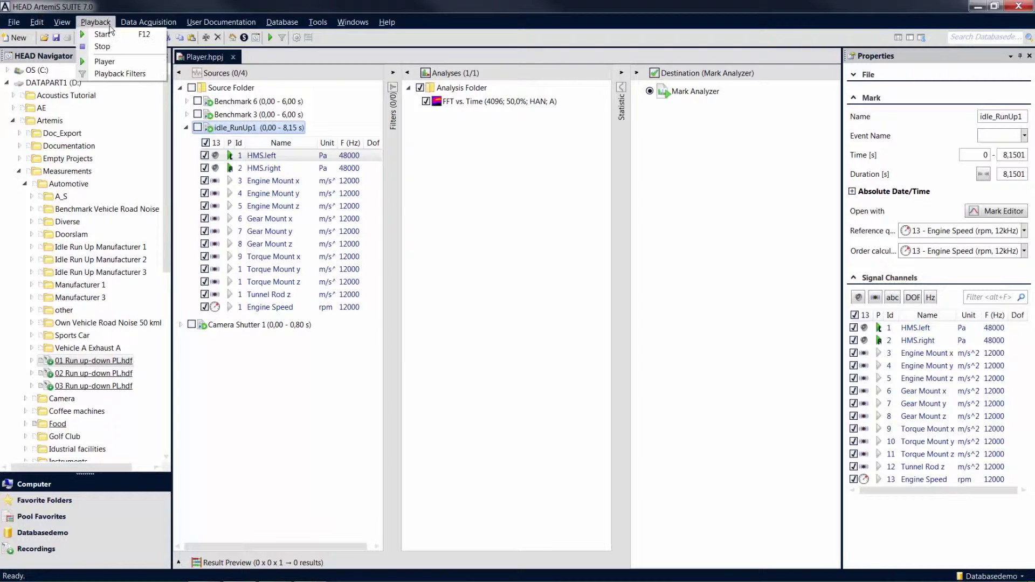
{"action": "left_click", "coordinate": [135, 62]}
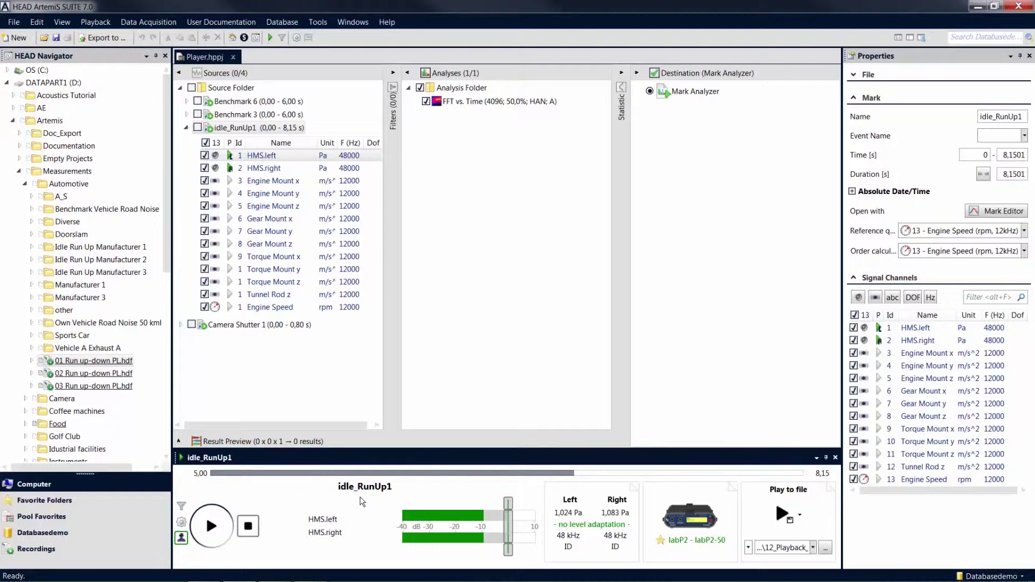
Audition idle_RunUp1, Benchmark 6 and 01 Run up-down PL, then stop and load idle_RunUp1.
{"action": "left_click", "coordinate": [215, 526]}
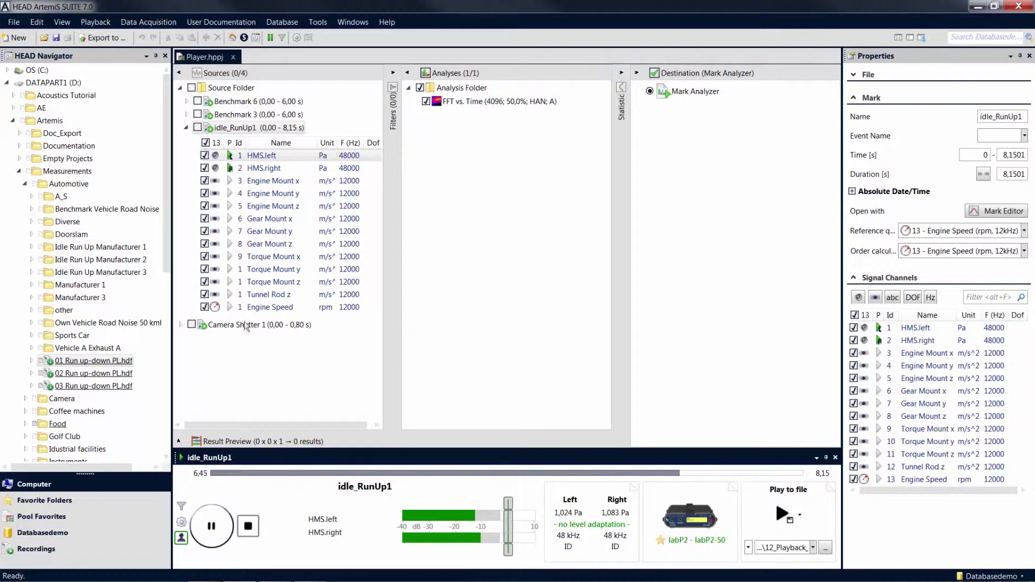
{"action": "left_click", "coordinate": [259, 104]}
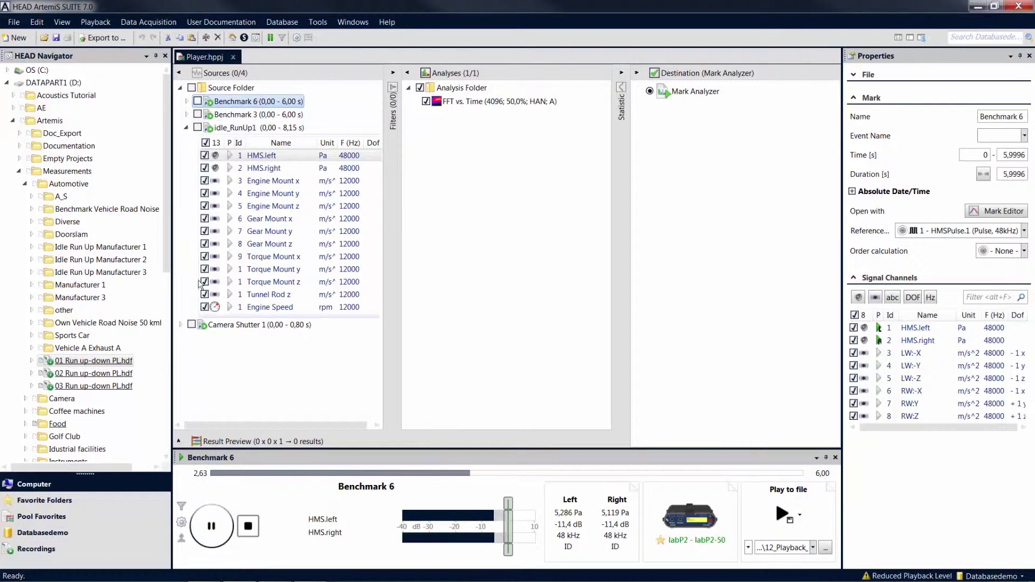
{"action": "left_click", "coordinate": [125, 363]}
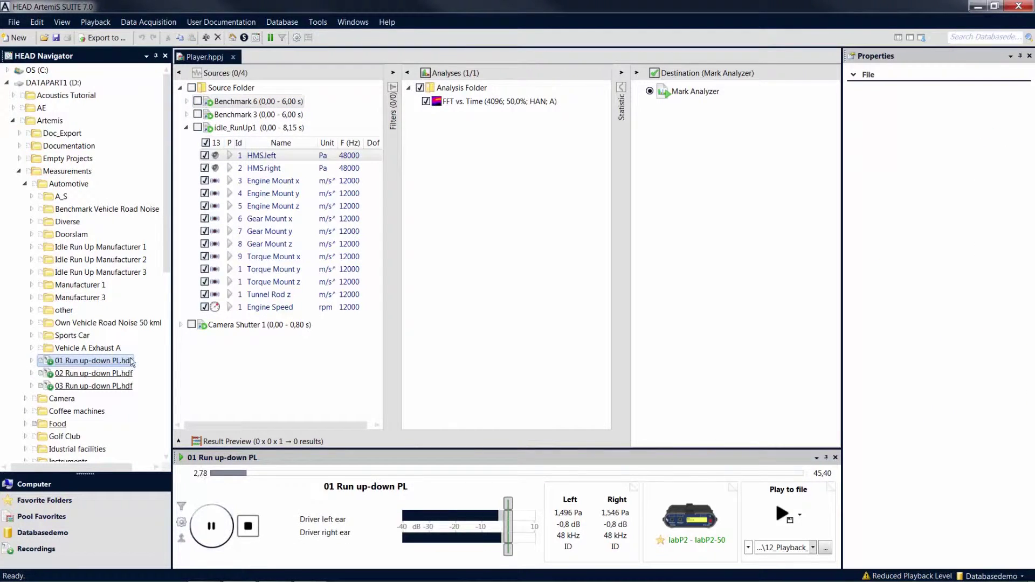
{"action": "left_click", "coordinate": [251, 105]}
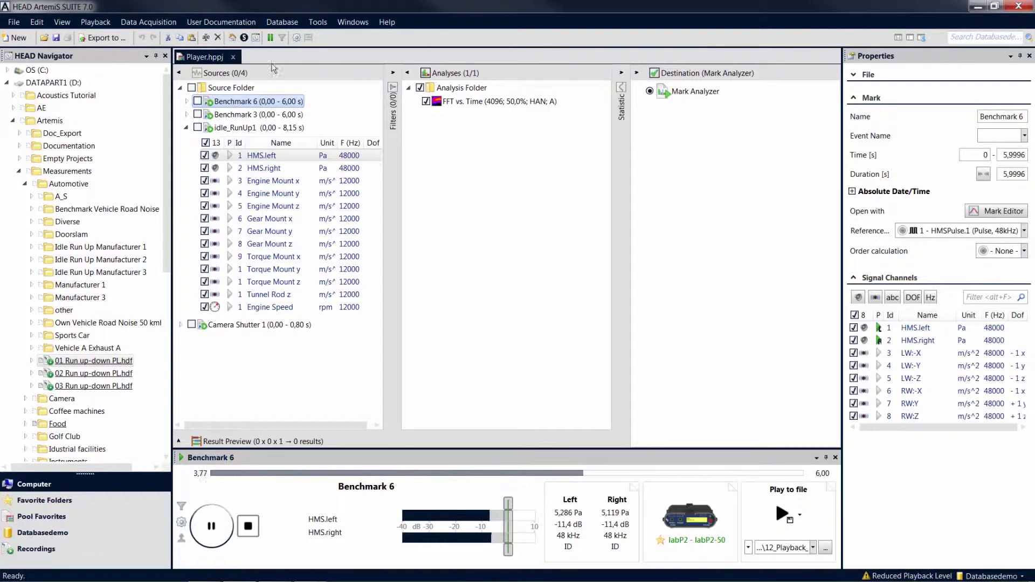
{"action": "left_click", "coordinate": [270, 38]}
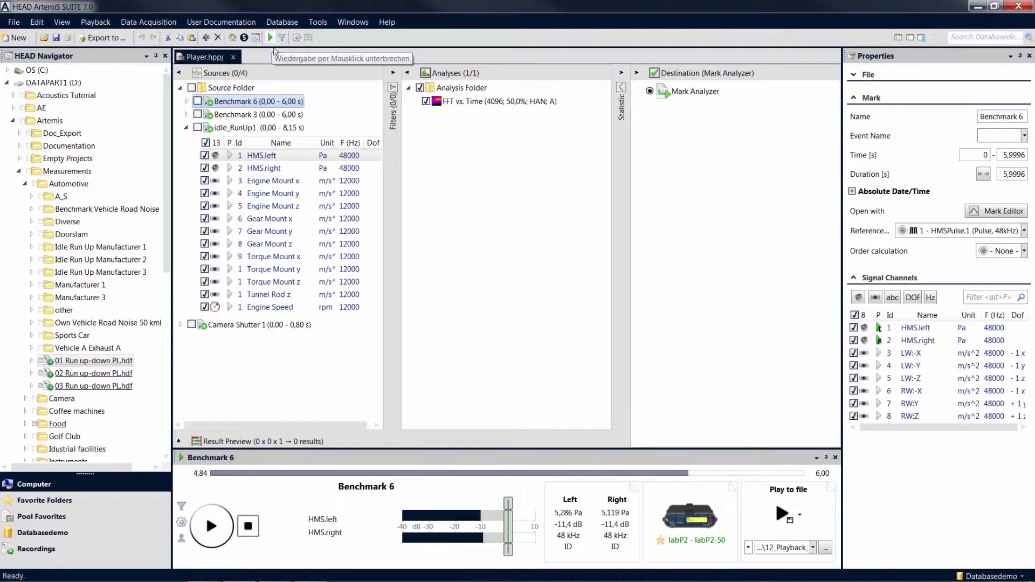
{"action": "left_click", "coordinate": [268, 131]}
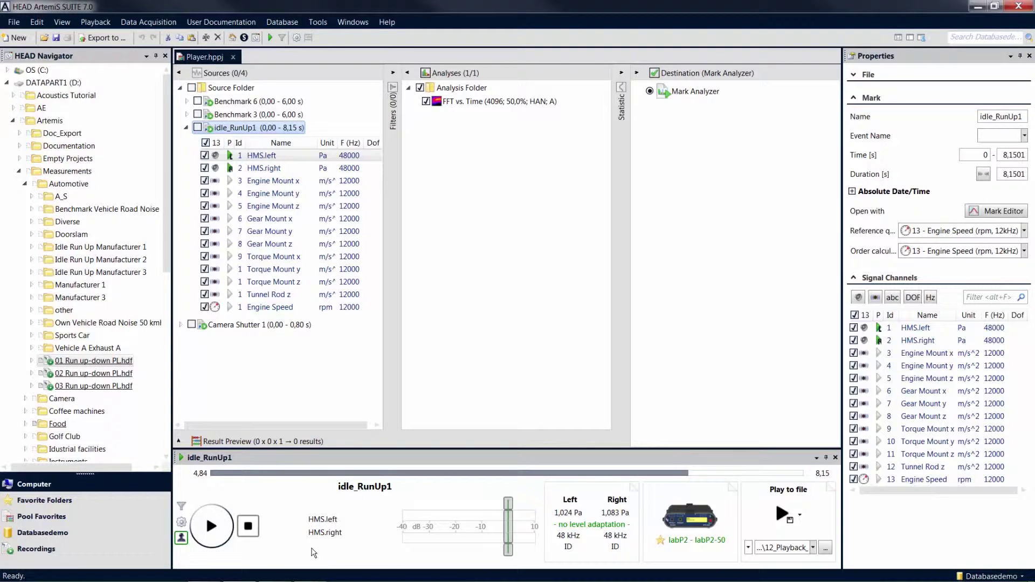
Assign the Gear Mount z channel to both the left and right playback outputs.
{"action": "left_click", "coordinate": [321, 534]}
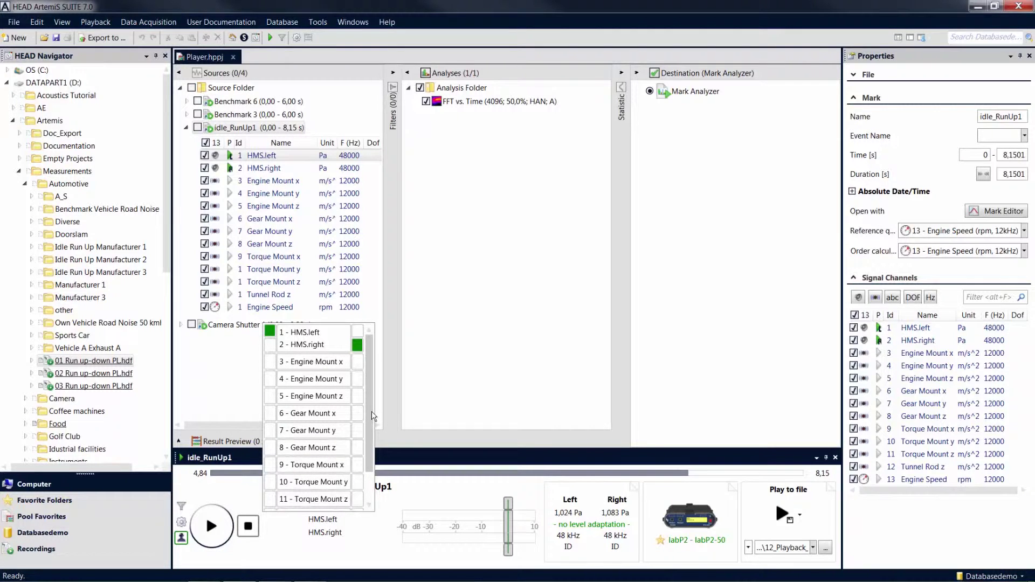
{"action": "mouse_move", "coordinate": [370, 419]}
{"action": "left_mouse_down"}
{"action": "mouse_move", "coordinate": [366, 472]}
{"action": "mouse_move", "coordinate": [366, 403]}
{"action": "left_mouse_up"}
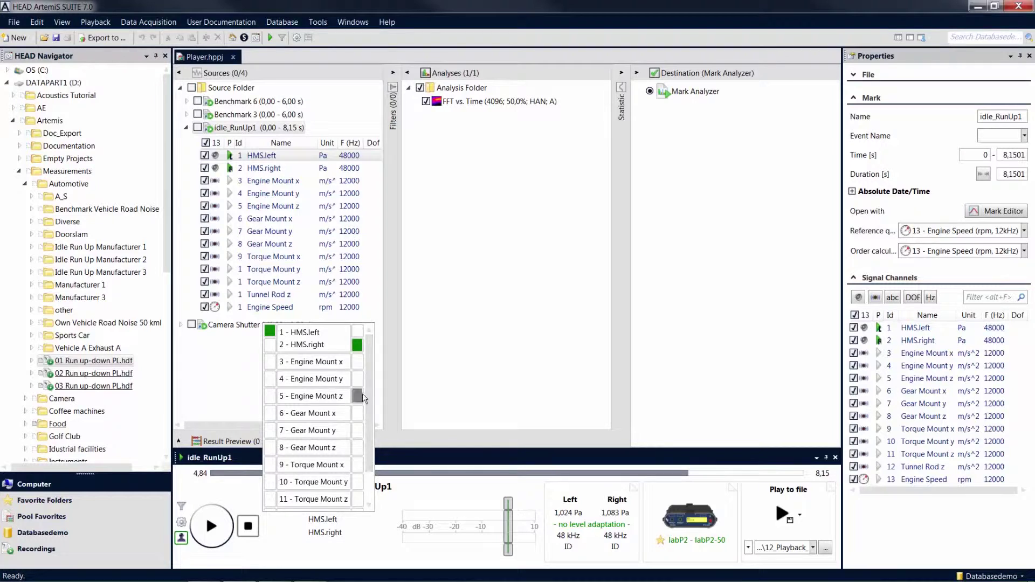
{"action": "left_click", "coordinate": [357, 448]}
{"action": "left_click", "coordinate": [270, 449]}
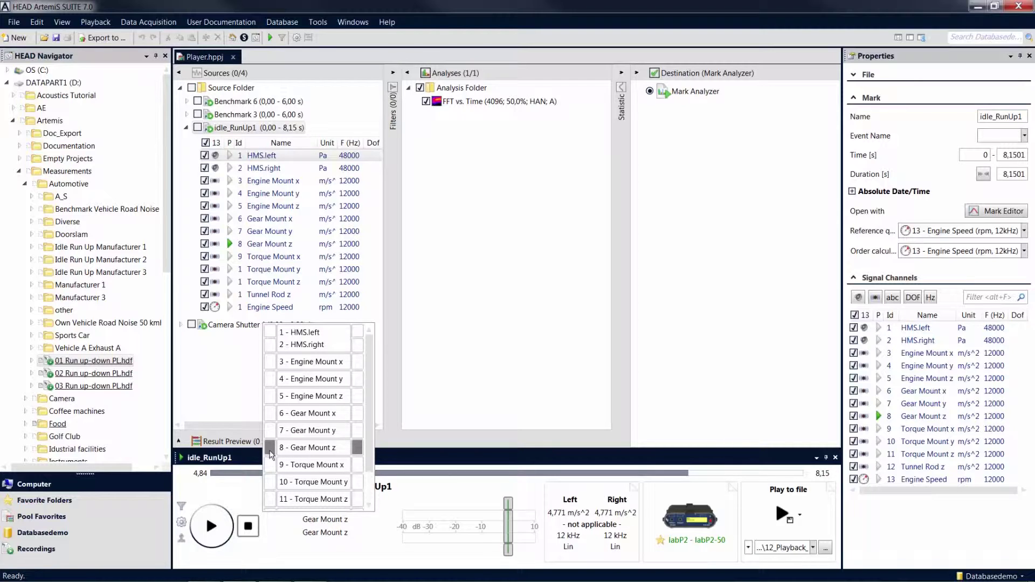
Play Gear Mount z, then play Torque Mount x and Torque Mount z, and pause.
{"action": "left_click", "coordinate": [211, 529]}
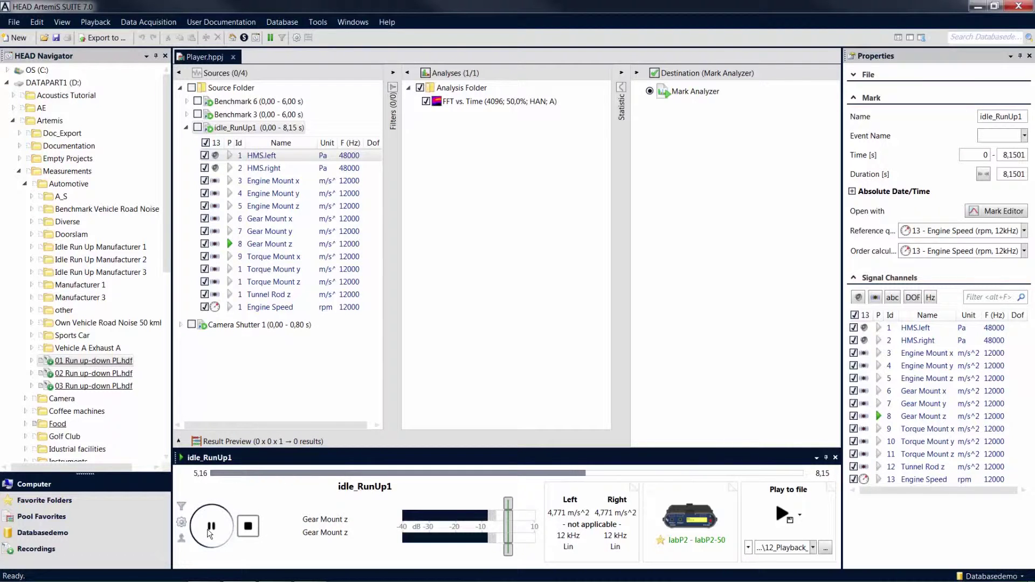
{"action": "left_click", "coordinate": [211, 529]}
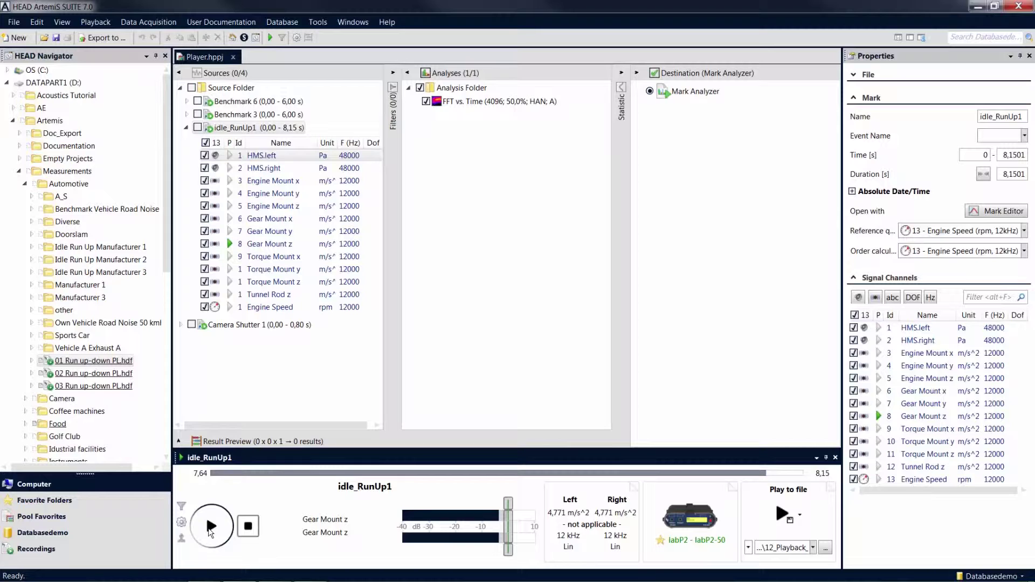
{"action": "left_click", "coordinate": [230, 257]}
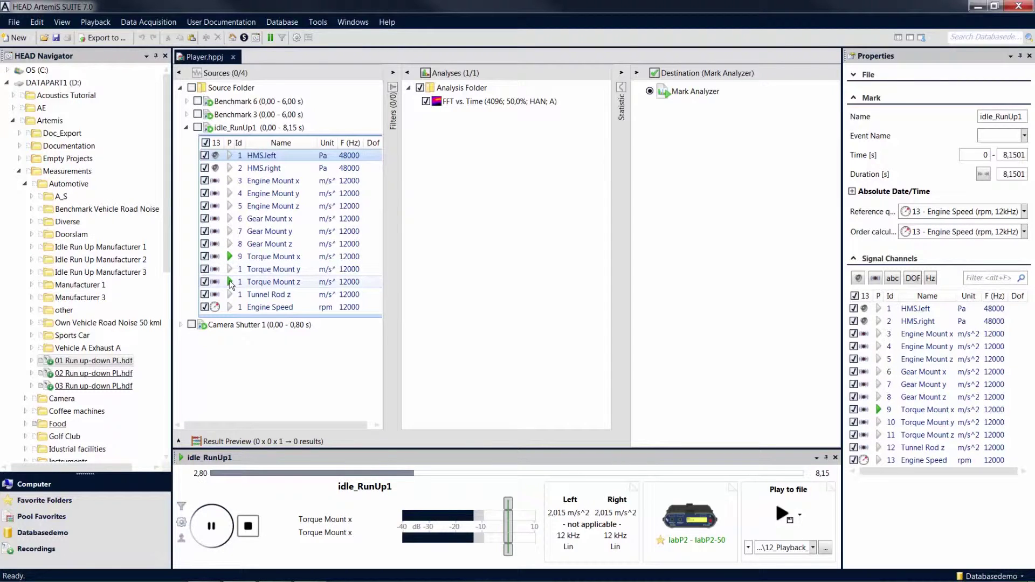
{"action": "left_click", "coordinate": [230, 282]}
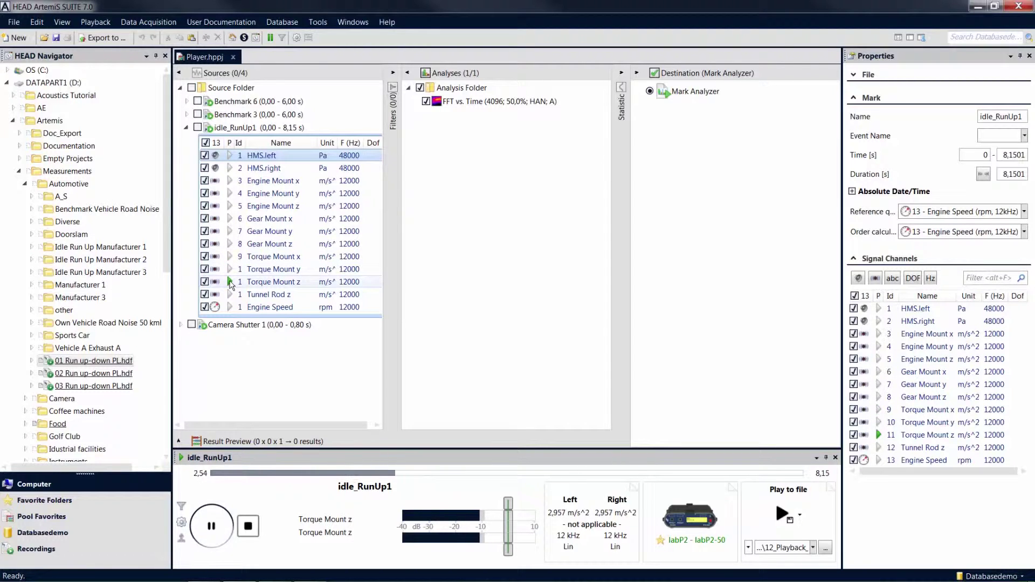
{"action": "left_click", "coordinate": [212, 527]}
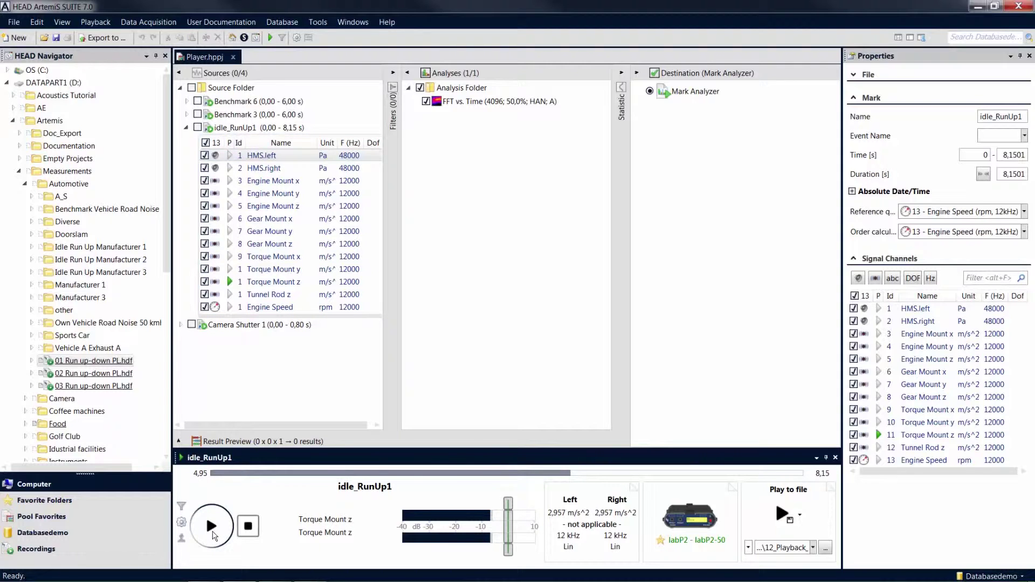
Lower the left level to -8,8 dB, match the right to it, then reset both to 0 dB.
{"action": "mouse_move", "coordinate": [508, 546]}
{"action": "left_click_drag", "start_coordinate": [507, 546], "coordinate": [486, 505]}
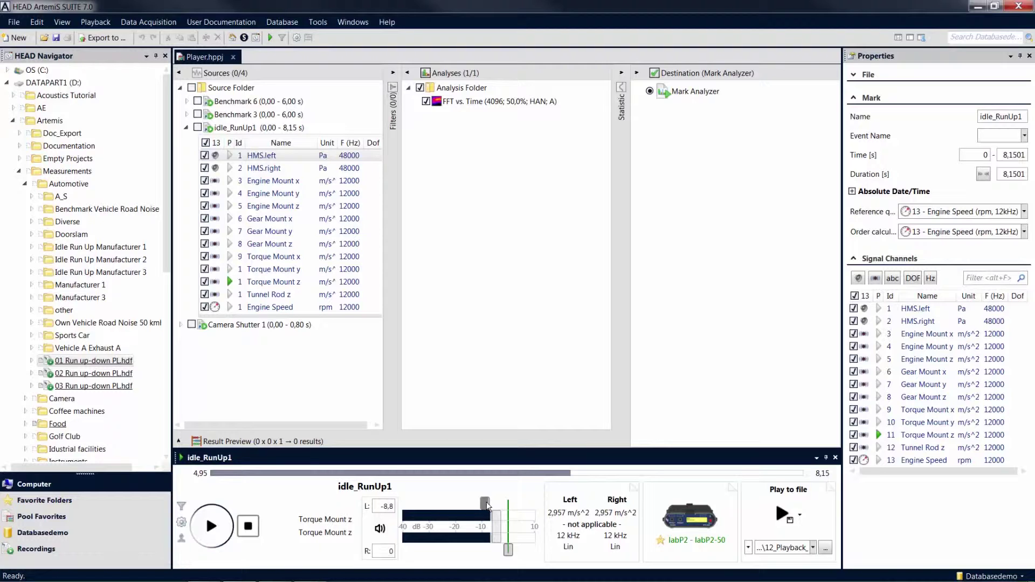
{"action": "left_click", "coordinate": [487, 506]}
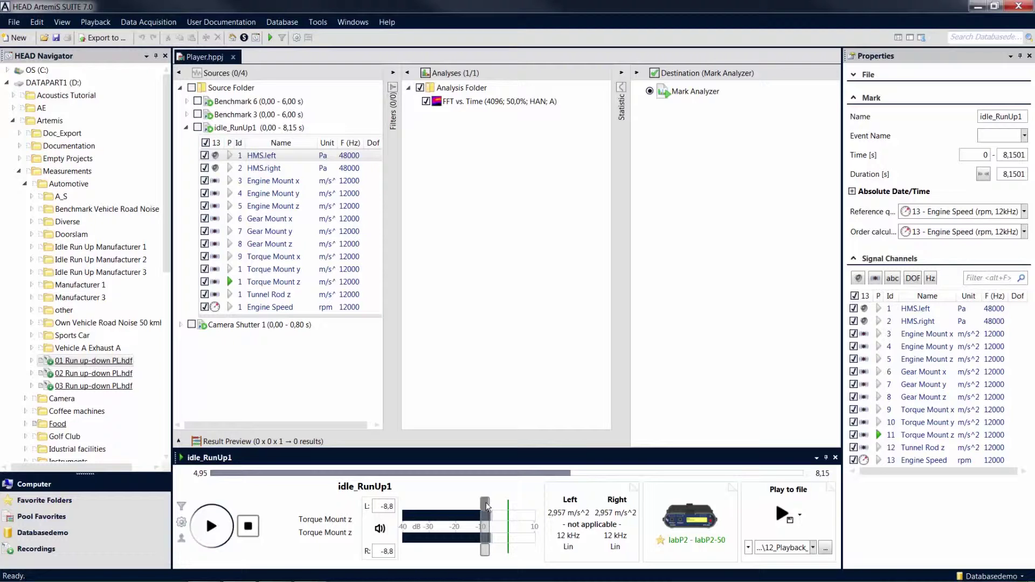
{"action": "double_click", "coordinate": [485, 523]}
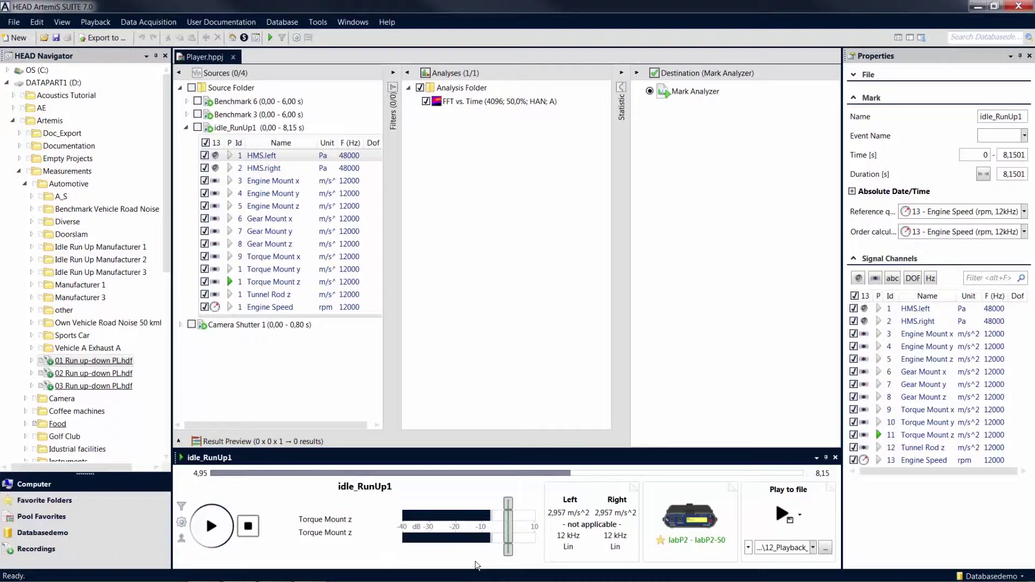
Set the left playback level to -3 dB, then mute and unmute the output.
{"action": "mouse_move", "coordinate": [475, 535]}
{"action": "left_click", "coordinate": [378, 507]}
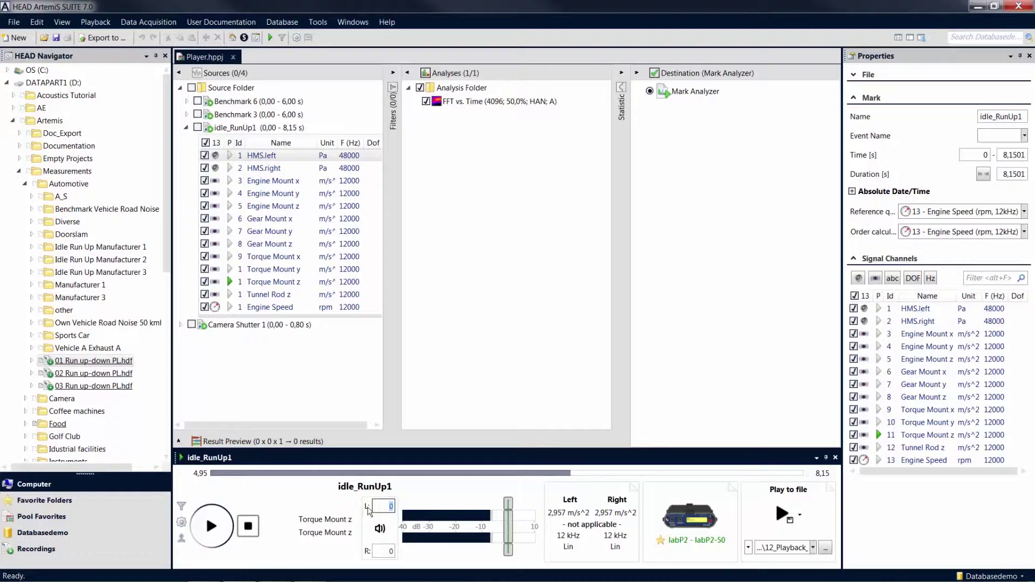
{"action": "type", "text": "-3"}
{"action": "key", "text": "Return"}
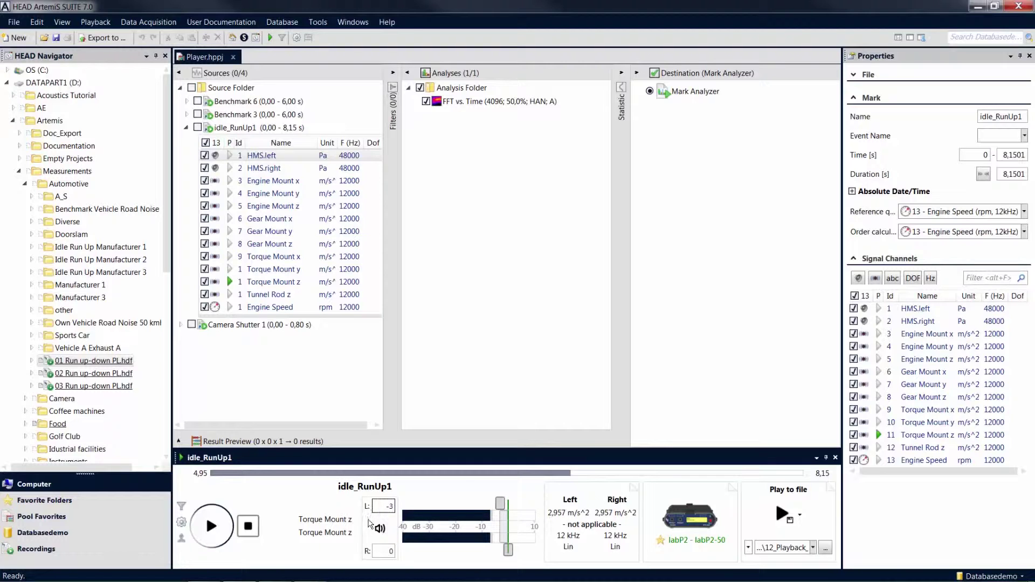
{"action": "left_click", "coordinate": [380, 529]}
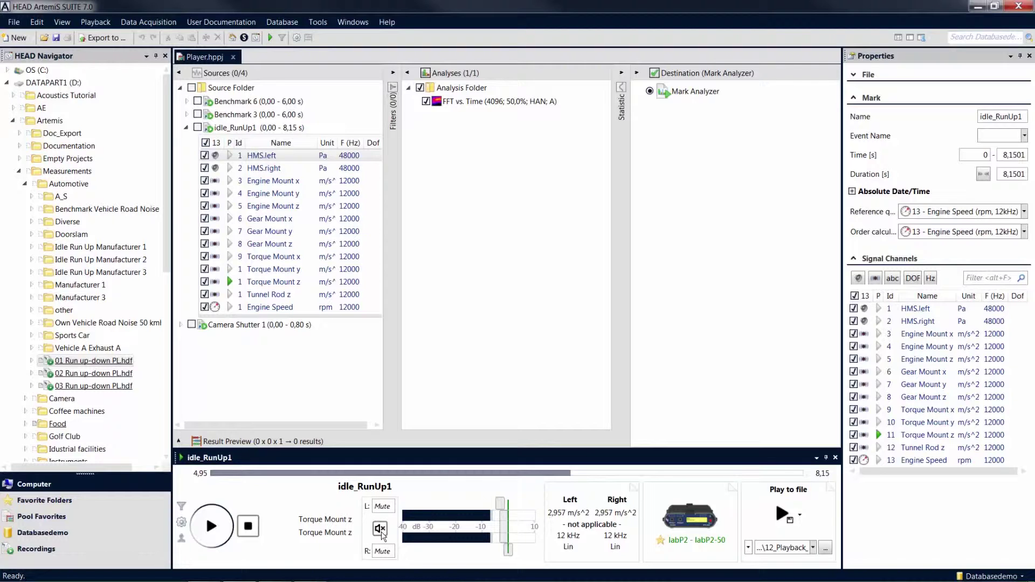
{"action": "left_click", "coordinate": [380, 530]}
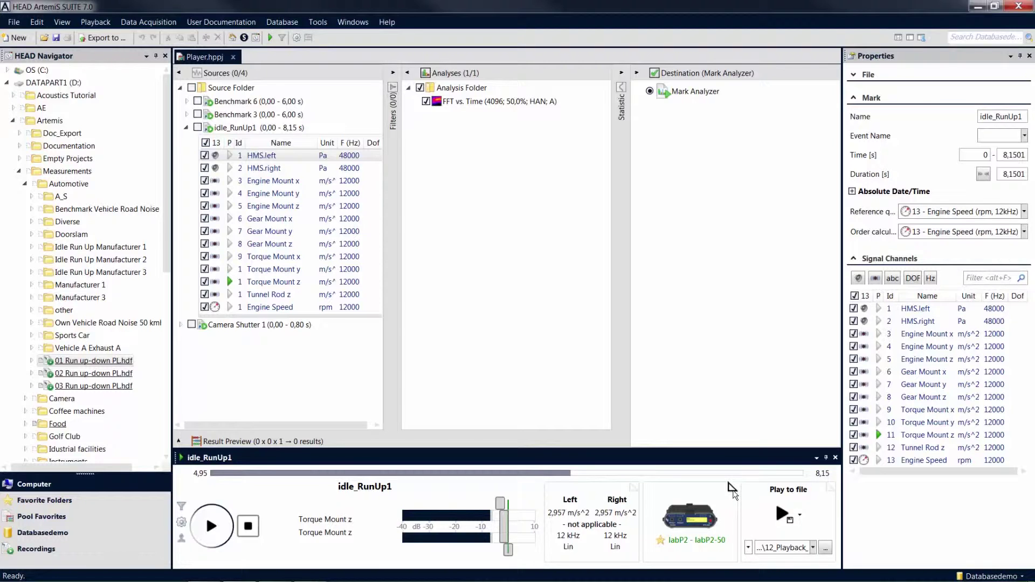
Cycle the middle display module through Item Info, Tacho and Classic Tacho, ending on Playback Speed.
{"action": "mouse_move", "coordinate": [734, 495]}
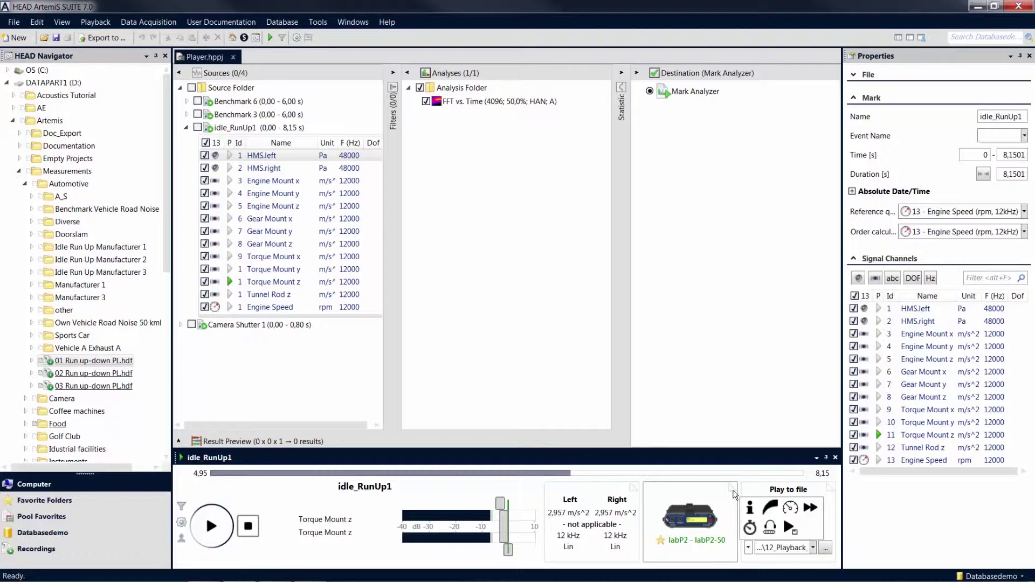
{"action": "left_click", "coordinate": [748, 509]}
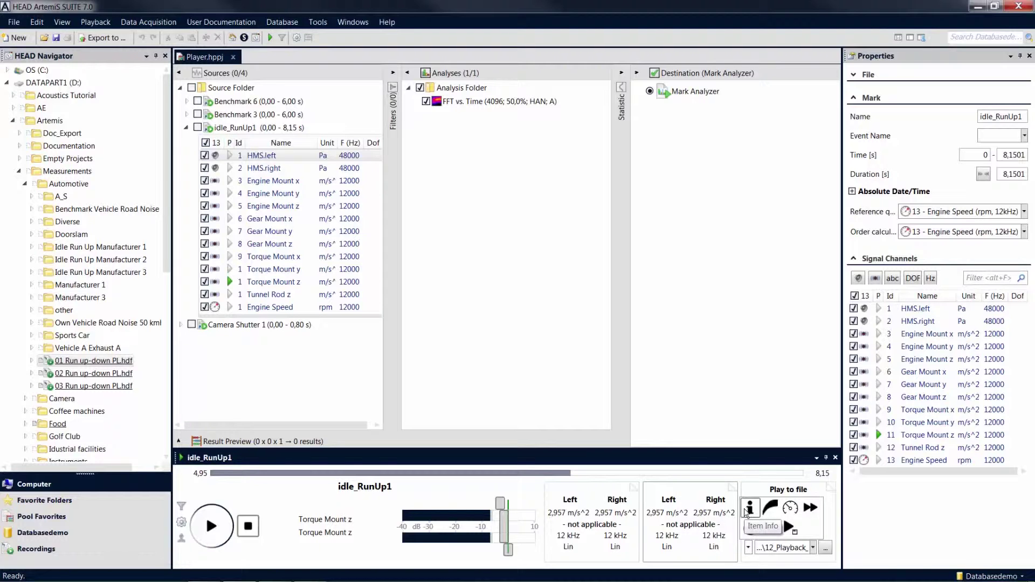
{"action": "left_click", "coordinate": [771, 510]}
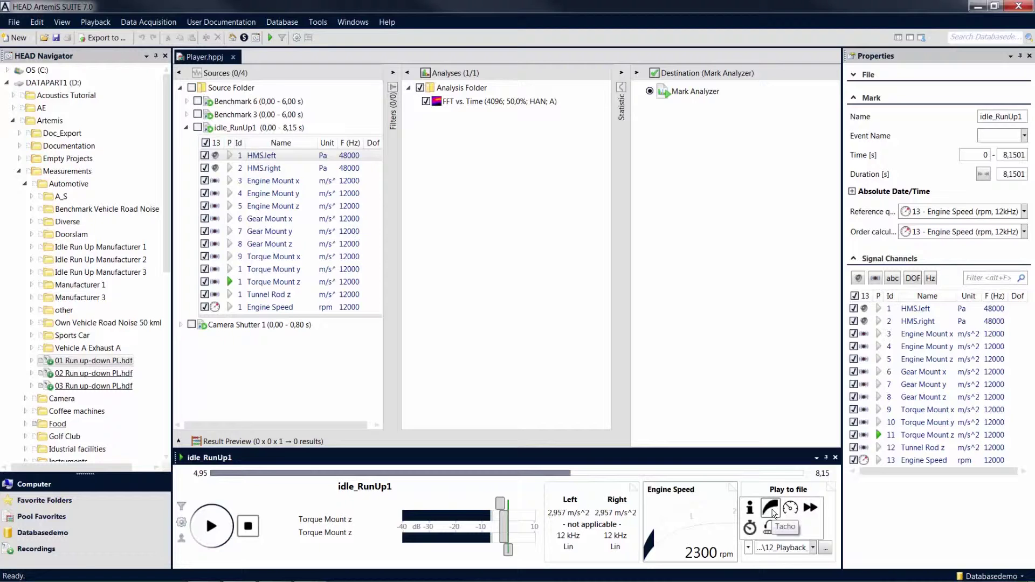
{"action": "left_click", "coordinate": [790, 509]}
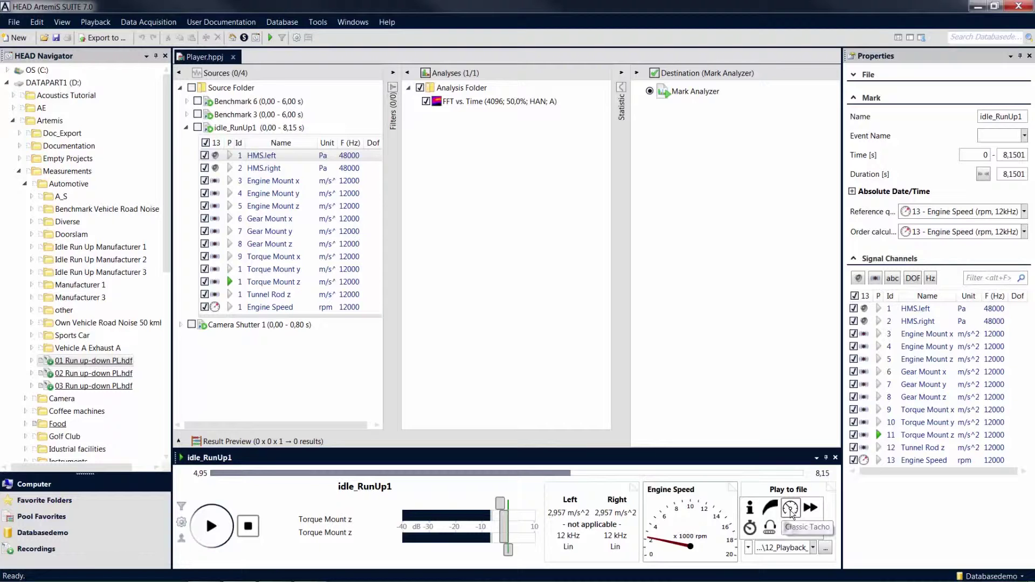
{"action": "left_click", "coordinate": [808, 511]}
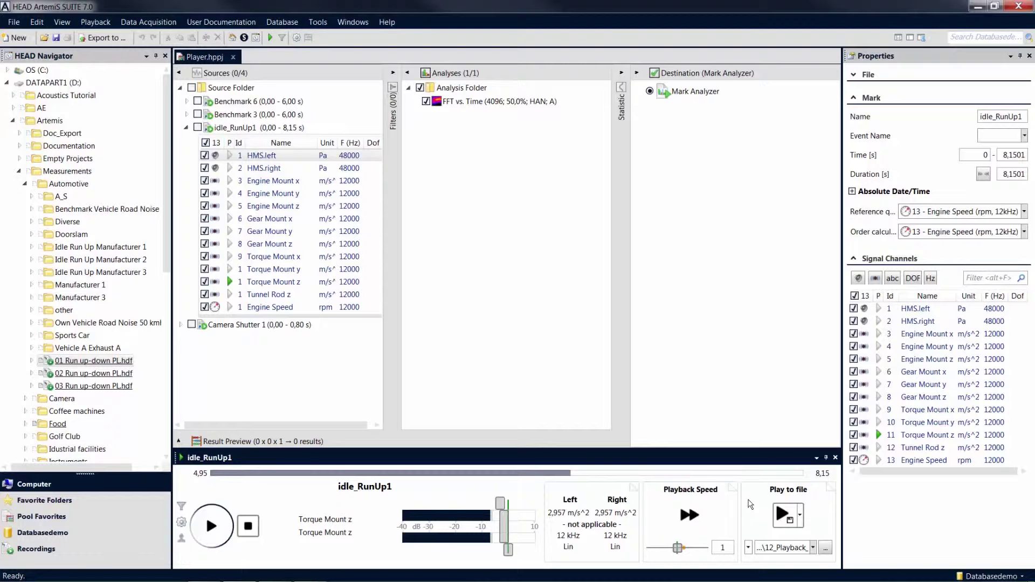
Play Camera Shutter 1 slowed to speed 0,49, toggle speed to 1 and back, then stop.
{"action": "left_click", "coordinate": [259, 325]}
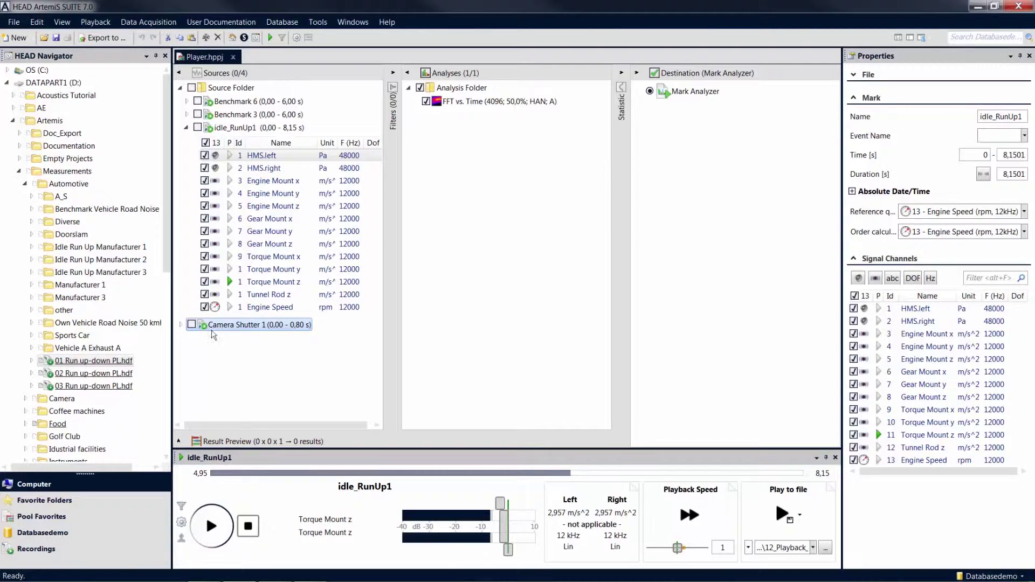
{"action": "left_click", "coordinate": [215, 514]}
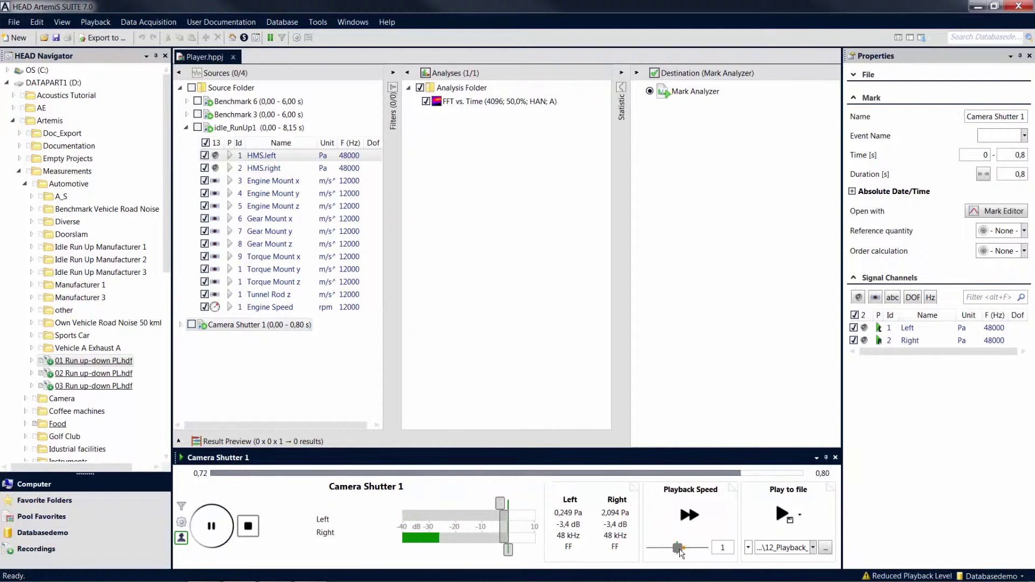
{"action": "left_click_drag", "start_coordinate": [677, 547], "coordinate": [671, 549]}
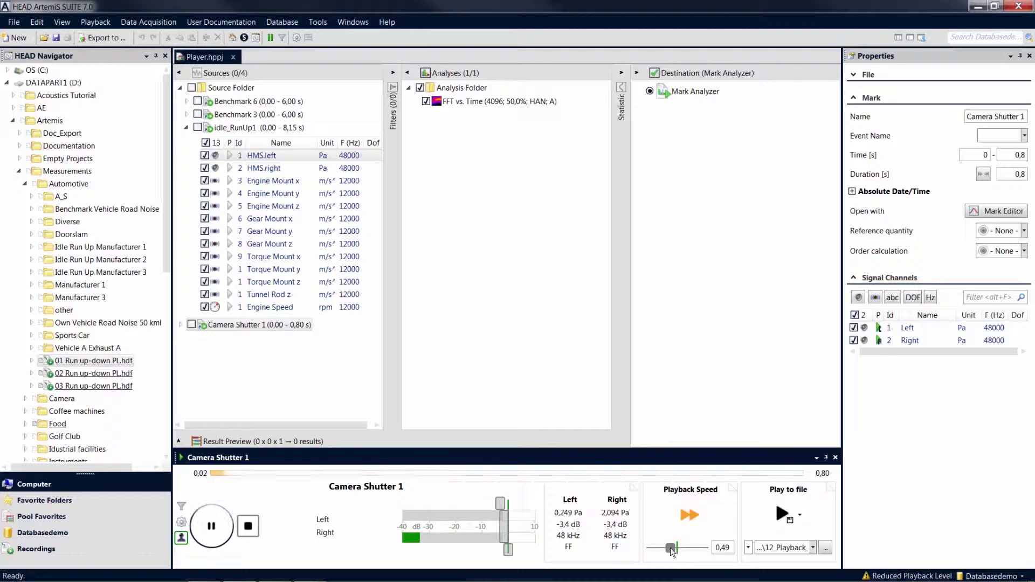
{"action": "left_click", "coordinate": [688, 518]}
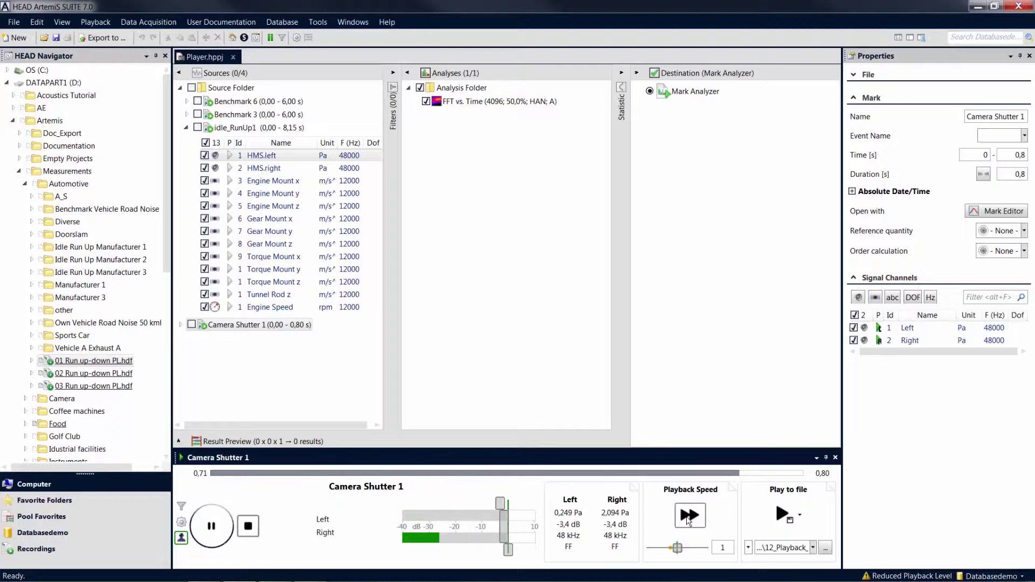
{"action": "left_click", "coordinate": [688, 519]}
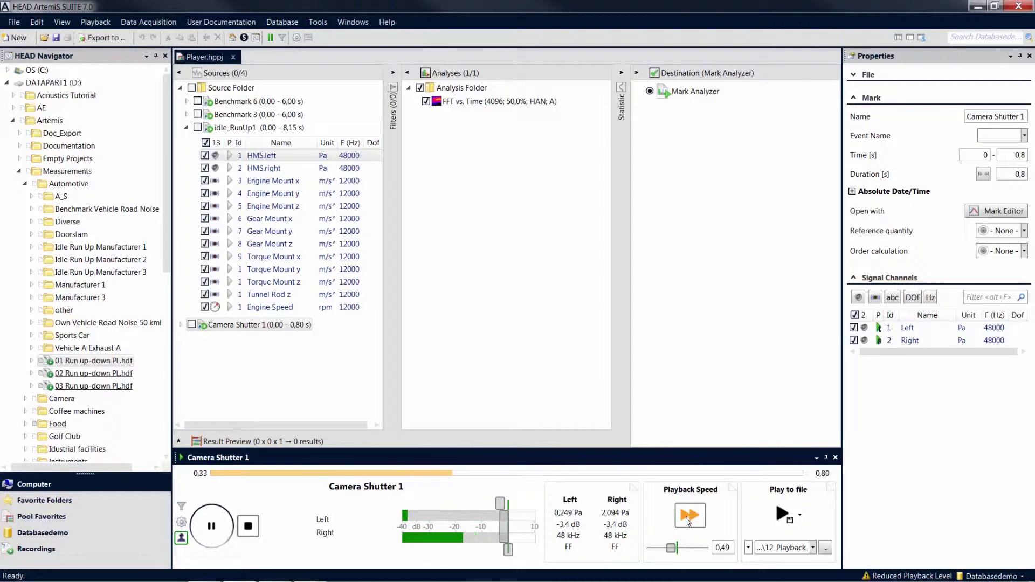
{"action": "left_click", "coordinate": [203, 531]}
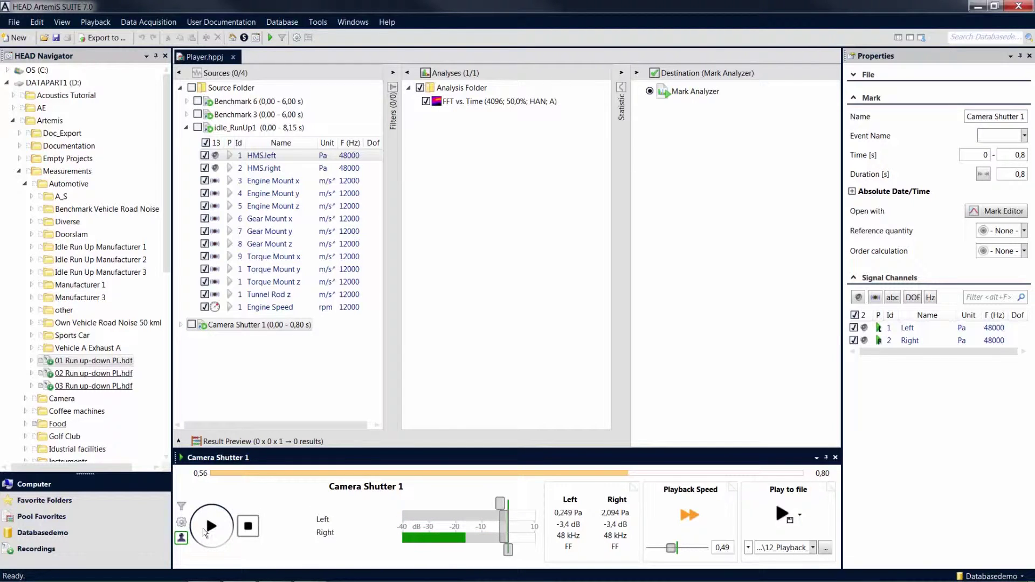
Switch the display module to the audio Frontend, then back to Playback Speed.
{"action": "left_click", "coordinate": [732, 491]}
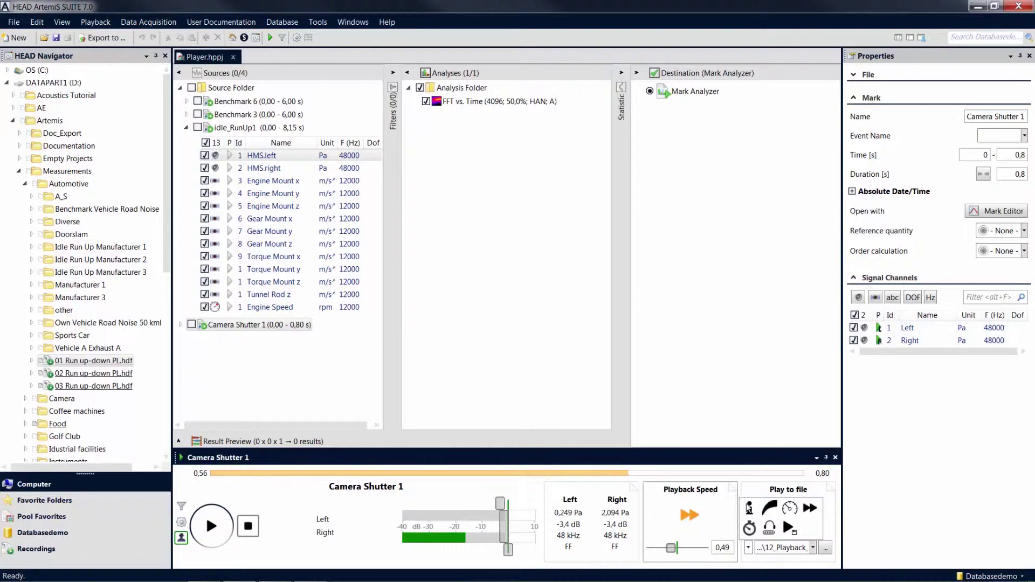
{"action": "left_click", "coordinate": [770, 528]}
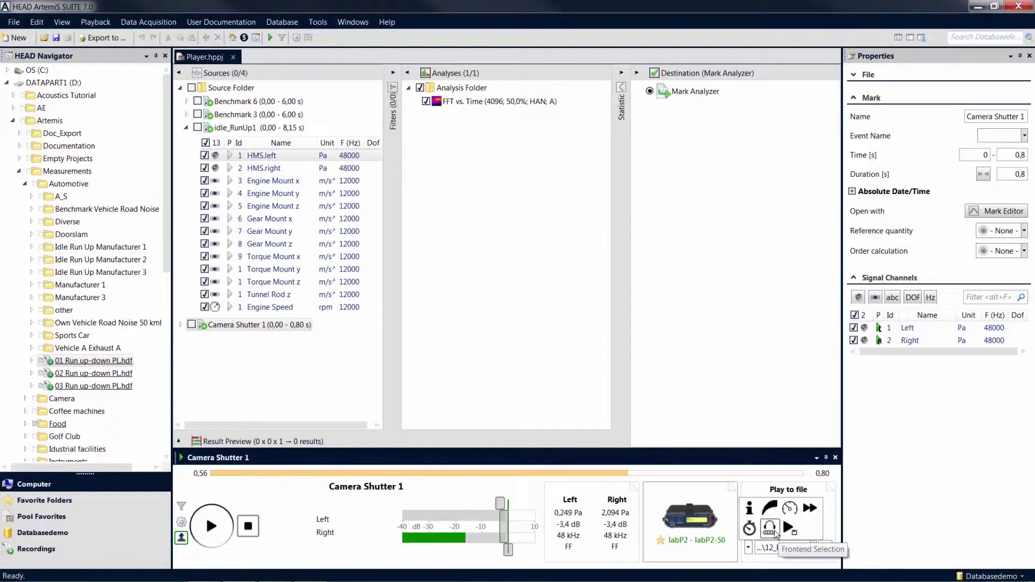
{"action": "left_click", "coordinate": [810, 507]}
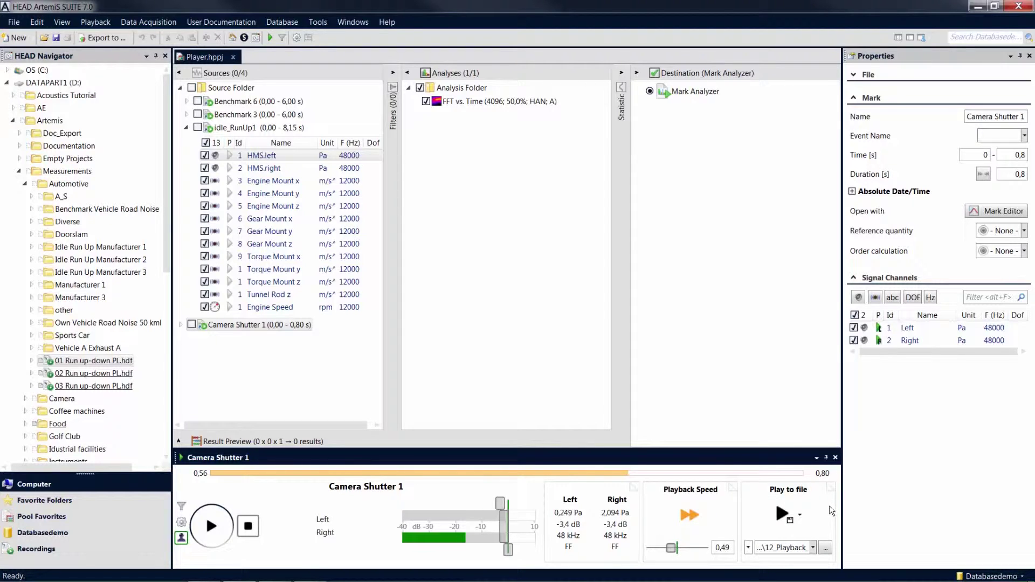
Exclude control channels for Play to file and load Camera Shutter 1.VolumeModified.SpeedModified.3 from Recordings.
{"action": "left_click", "coordinate": [801, 516]}
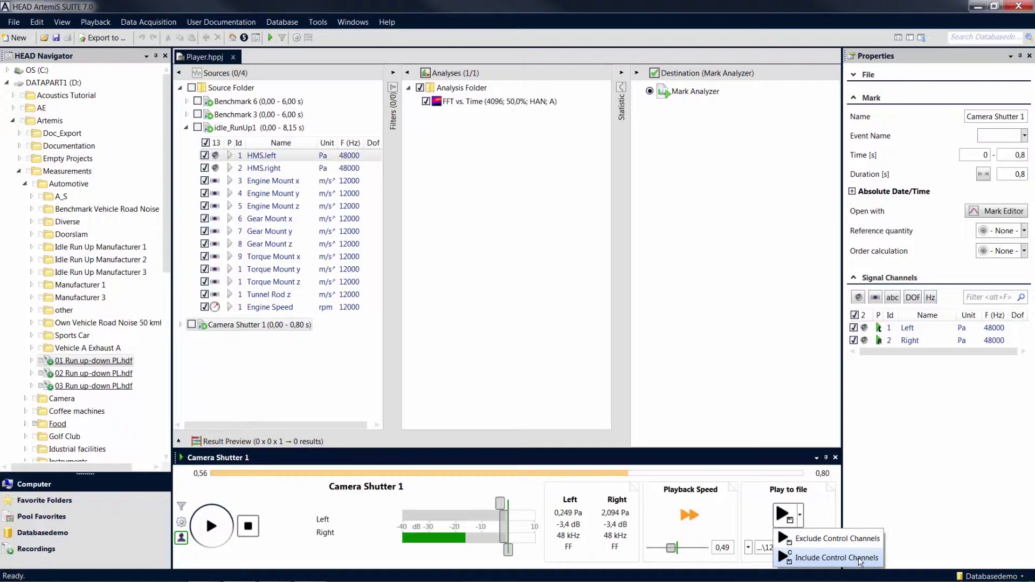
{"action": "left_click", "coordinate": [837, 538]}
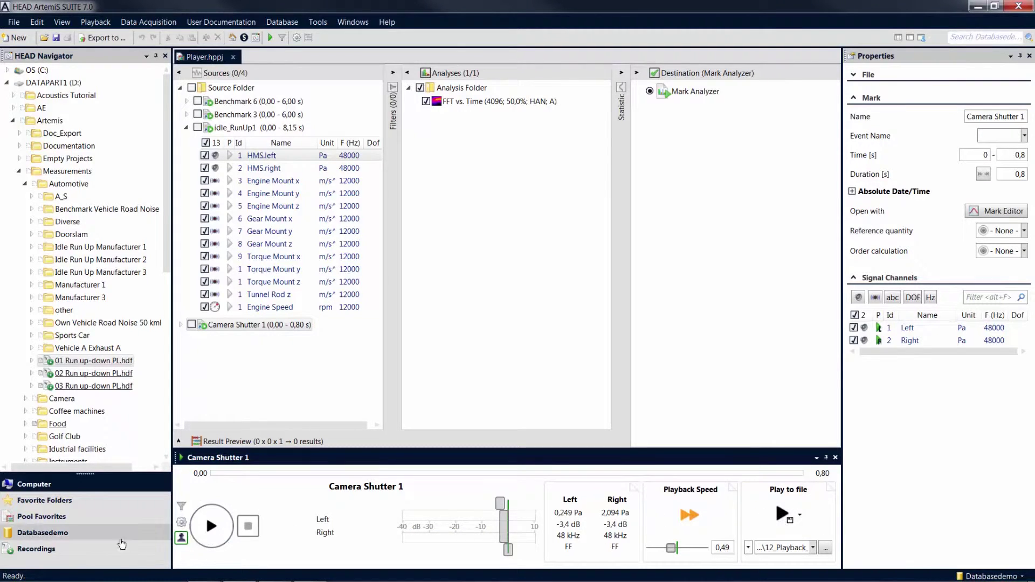
{"action": "left_click", "coordinate": [49, 548]}
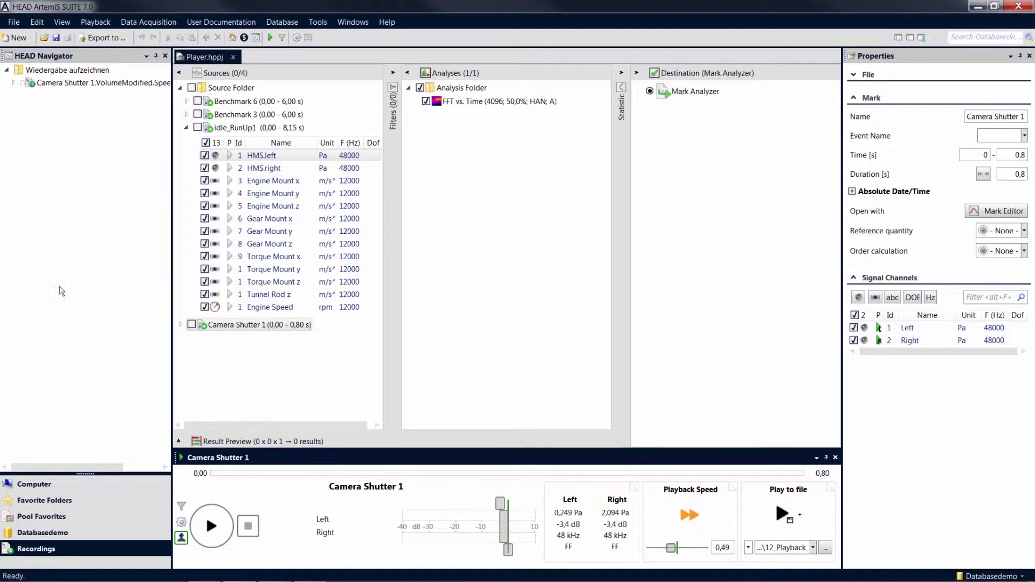
{"action": "left_click", "coordinate": [70, 85]}
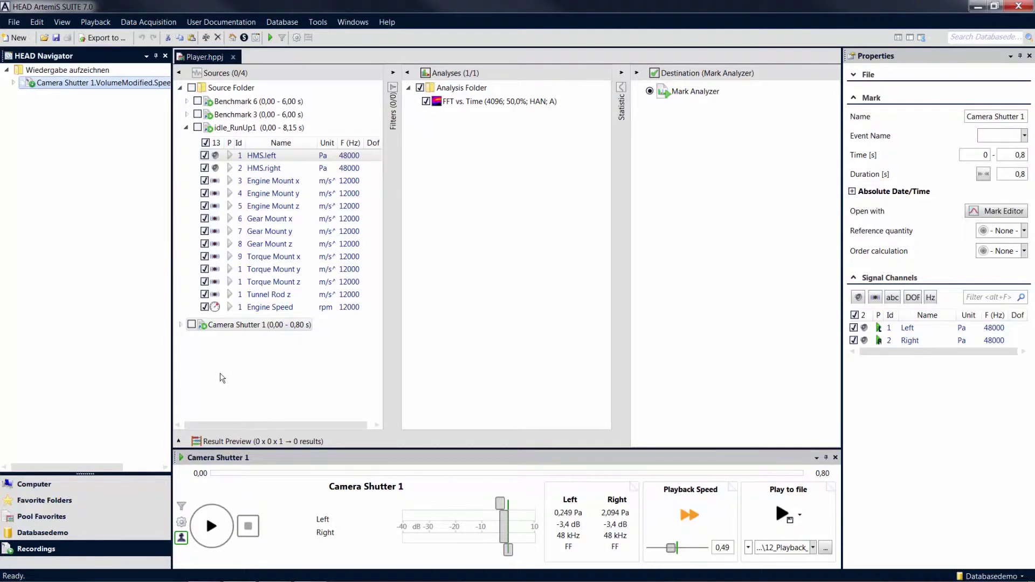
Set the playback speed to 1 and play the saved recording.
{"action": "left_click", "coordinate": [722, 548]}
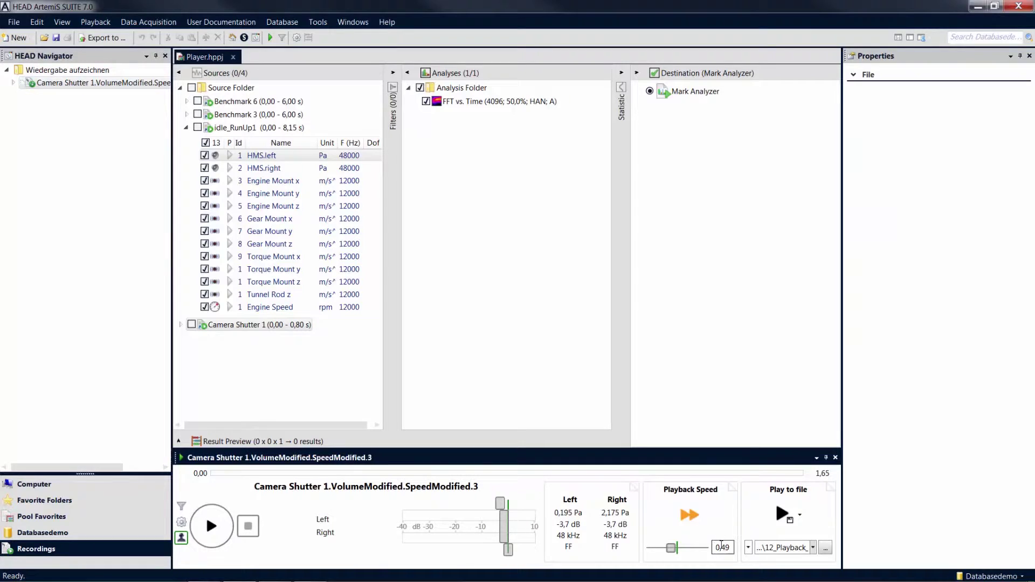
{"action": "type", "text": "1"}
{"action": "key", "text": "Return"}
{"action": "left_click", "coordinate": [207, 531]}
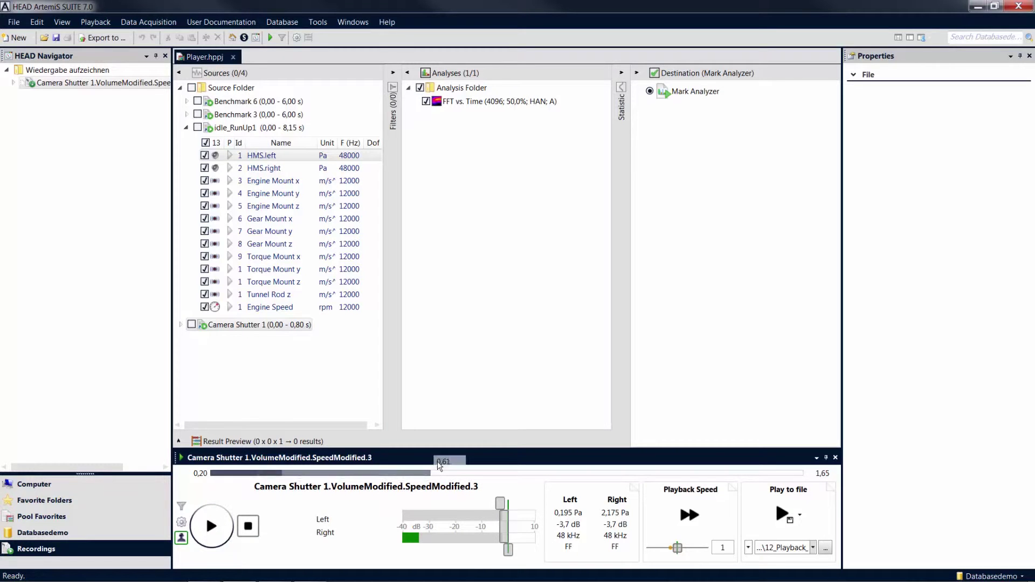
Dock the player panel below HEAD Navigator and lower the splitter to enlarge the navigator.
{"action": "left_click_drag", "start_coordinate": [439, 459], "coordinate": [95, 338]}
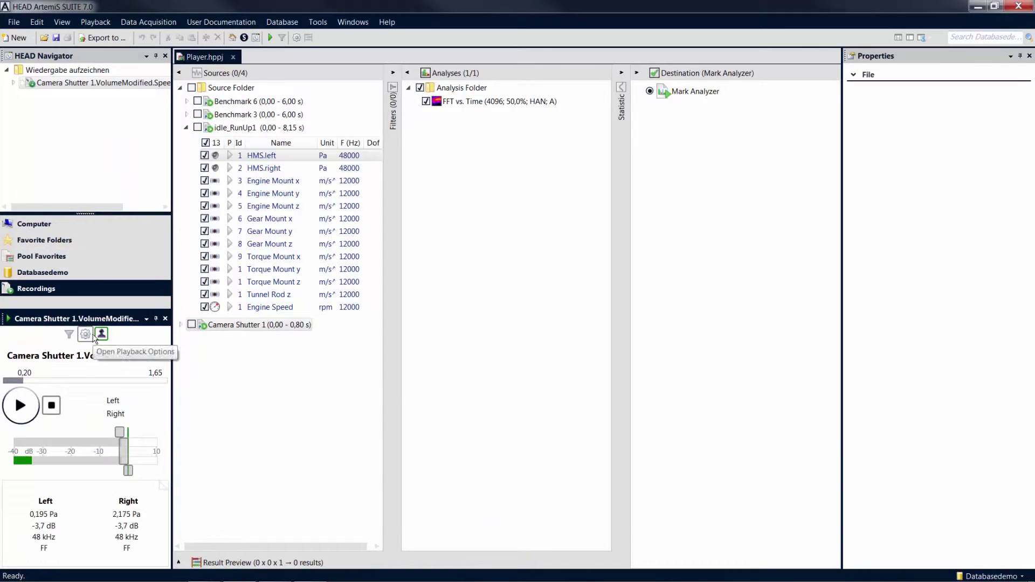
{"action": "left_click_drag", "start_coordinate": [80, 355], "coordinate": [81, 418]}
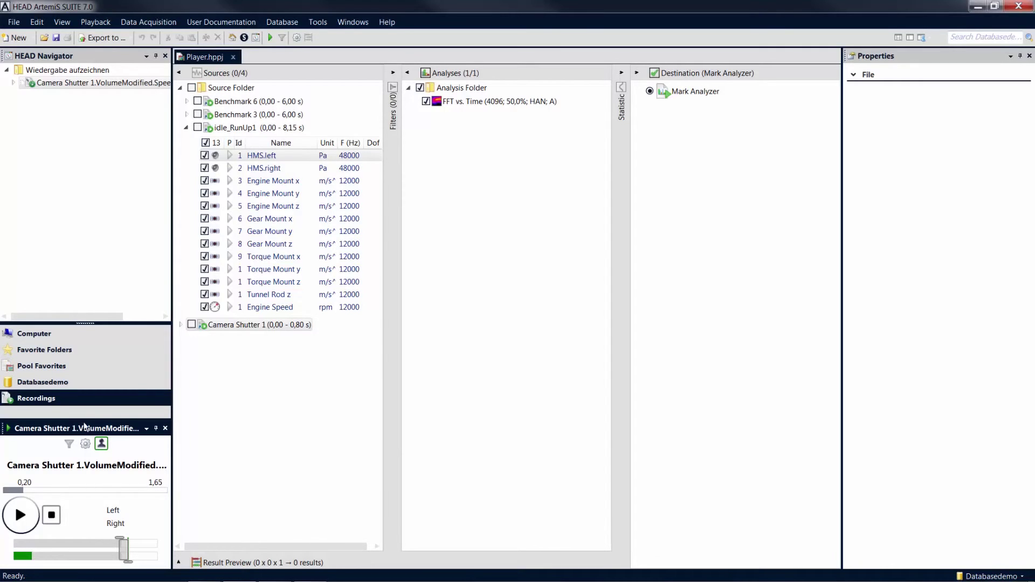